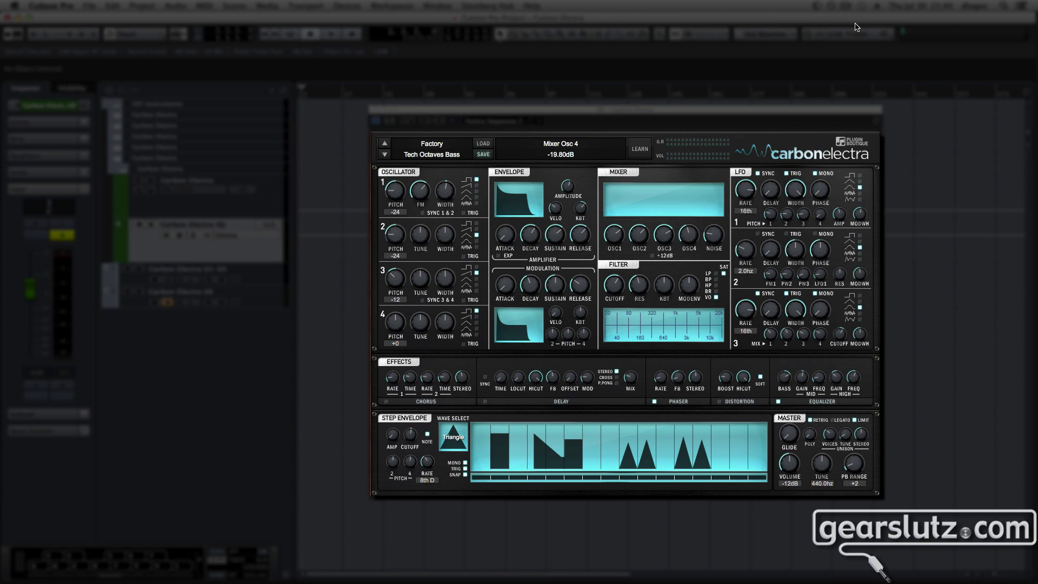
- Try oscillator 1's waveforms, including Saw, and leave it on the fourth waveform
{"action": "left_click", "coordinate": [477, 191]}
{"action": "left_click", "coordinate": [477, 186]}
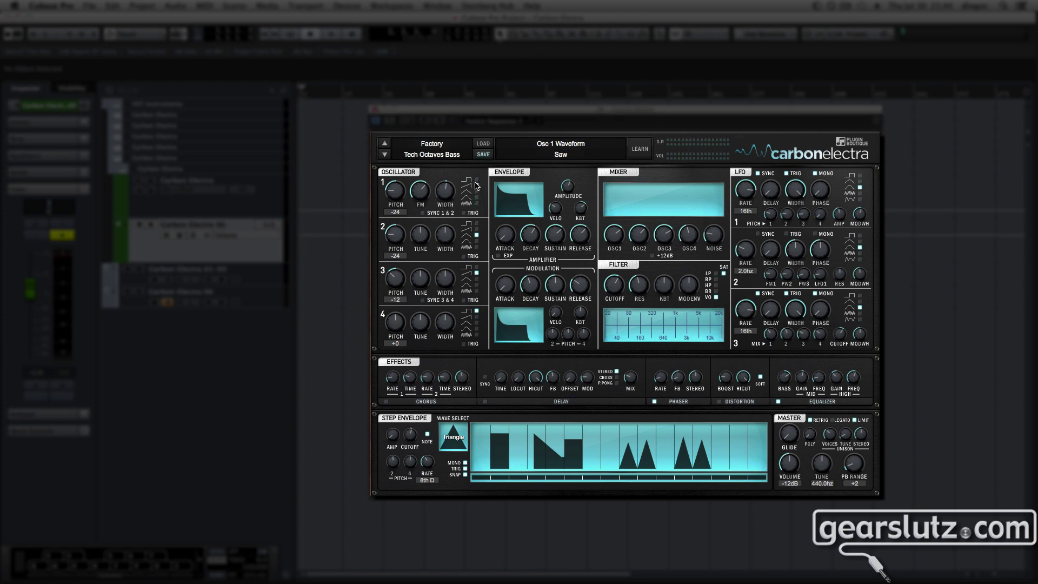
{"action": "left_click", "coordinate": [477, 197]}
{"action": "left_click", "coordinate": [422, 190]}
{"action": "left_click_drag", "start_coordinate": [424, 211], "coordinate": [427, 245]}
- Set envelope 1's attack to 146 ms and adjust the modulation envelope's decay
{"action": "left_click_drag", "start_coordinate": [505, 235], "coordinate": [520, 219]}
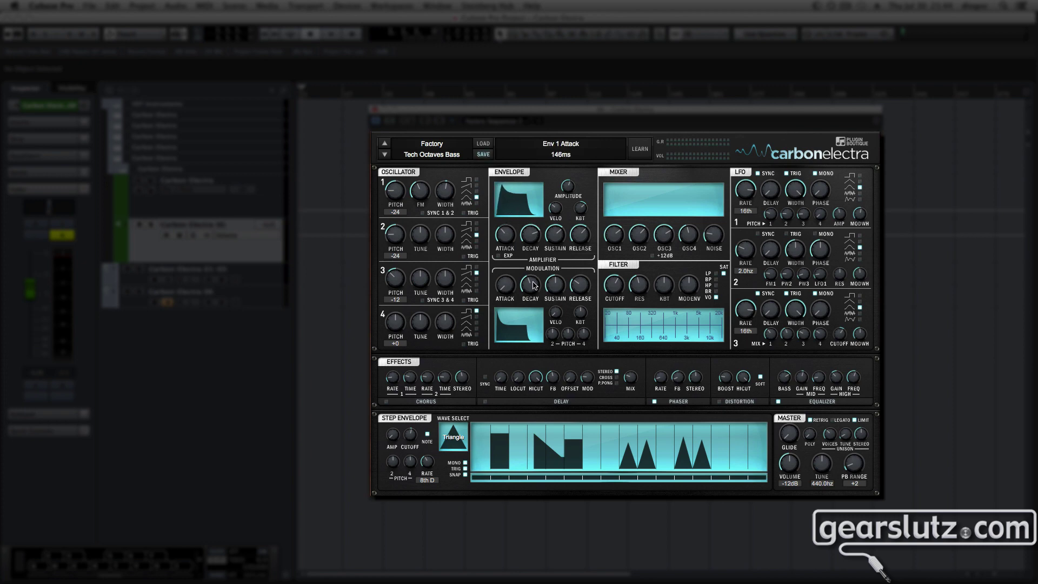
{"action": "left_click_drag", "start_coordinate": [530, 291], "coordinate": [529, 298]}
- Set the mixer's noise level to -13.73 dB and toggle the mixer's +12dB option
{"action": "left_click_drag", "start_coordinate": [615, 239], "coordinate": [716, 216]}
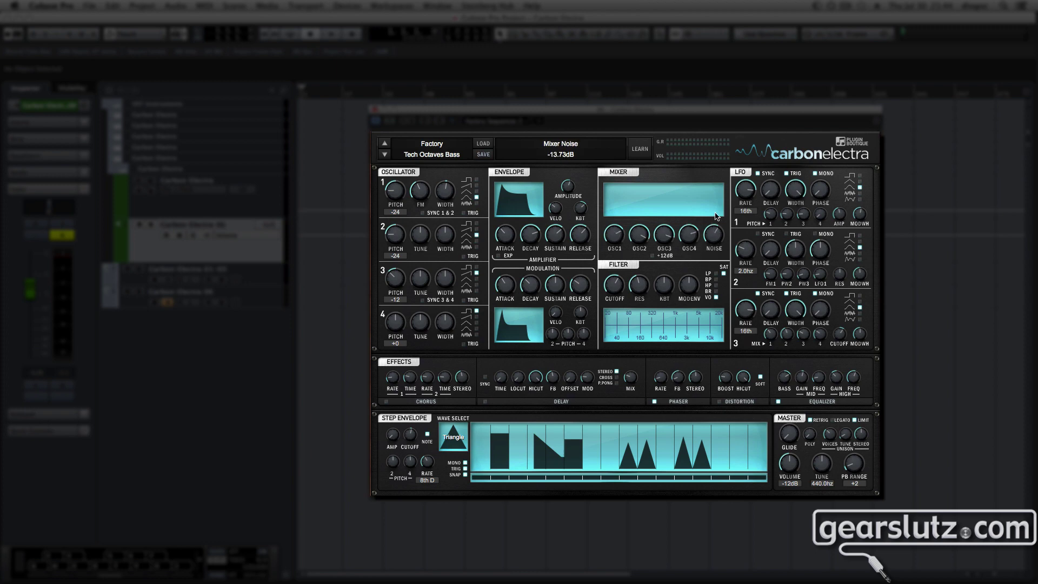
{"action": "left_click", "coordinate": [652, 255]}
- Step the filter type through VO, BR, HP and BP, and leave it on LP
{"action": "left_click", "coordinate": [716, 298]}
{"action": "left_click", "coordinate": [717, 292]}
{"action": "left_click", "coordinate": [717, 285]}
{"action": "left_click", "coordinate": [716, 279]}
{"action": "left_click", "coordinate": [716, 273]}
- Try the Cross and Ping-pong delay modes and return the delay to Stereo
{"action": "left_click", "coordinate": [617, 377]}
{"action": "left_click", "coordinate": [617, 382]}
{"action": "left_click", "coordinate": [617, 377]}
{"action": "left_click", "coordinate": [617, 372]}
- Turn off LFO 3's tempo sync, sweep its rate through 10.1 Hz and set it to 14.1 s
{"action": "left_click", "coordinate": [834, 437]}
{"action": "left_click", "coordinate": [759, 295]}
{"action": "left_click_drag", "start_coordinate": [746, 312], "coordinate": [745, 336]}
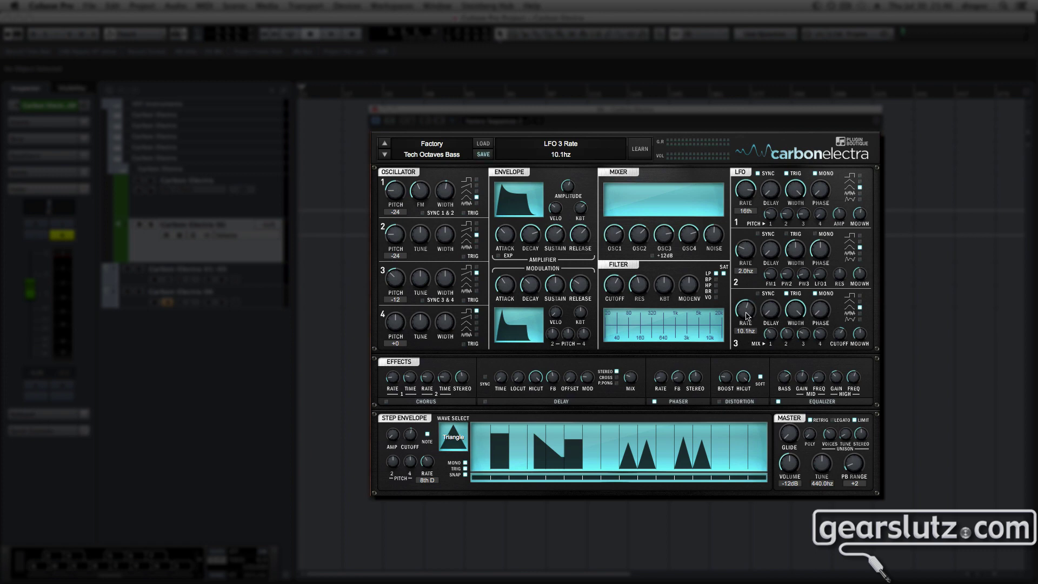
{"action": "left_click_drag", "start_coordinate": [748, 311], "coordinate": [739, 350]}
{"action": "left_click_drag", "start_coordinate": [747, 319], "coordinate": [748, 321]}
{"action": "left_click_drag", "start_coordinate": [748, 311], "coordinate": [748, 313]}
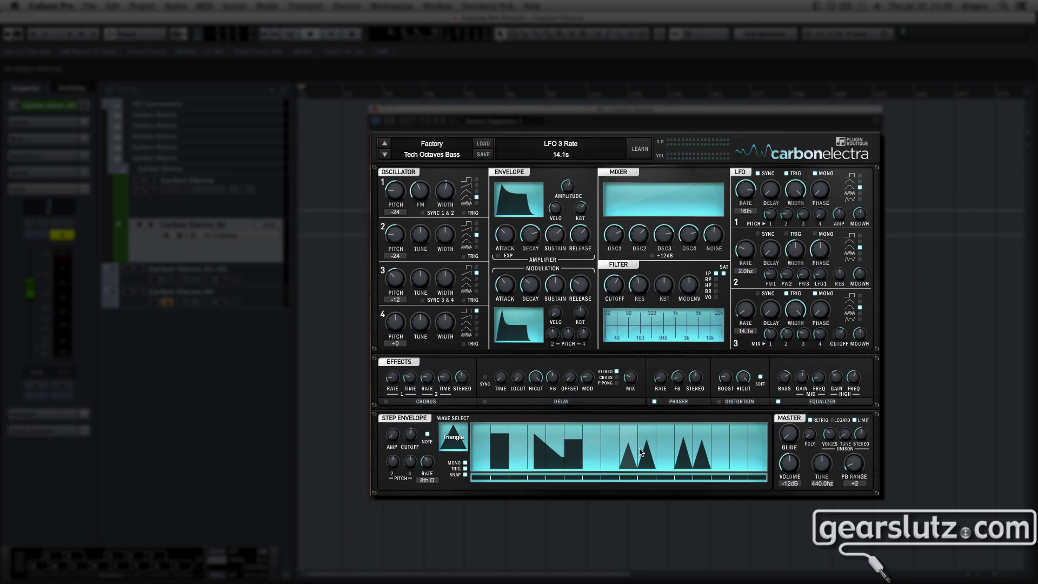
- Add a 12 st Triangle step and a Ramp-rev step to the step envelope, and lower the first block's corner point in Edit mode
{"action": "left_click", "coordinate": [516, 454]}
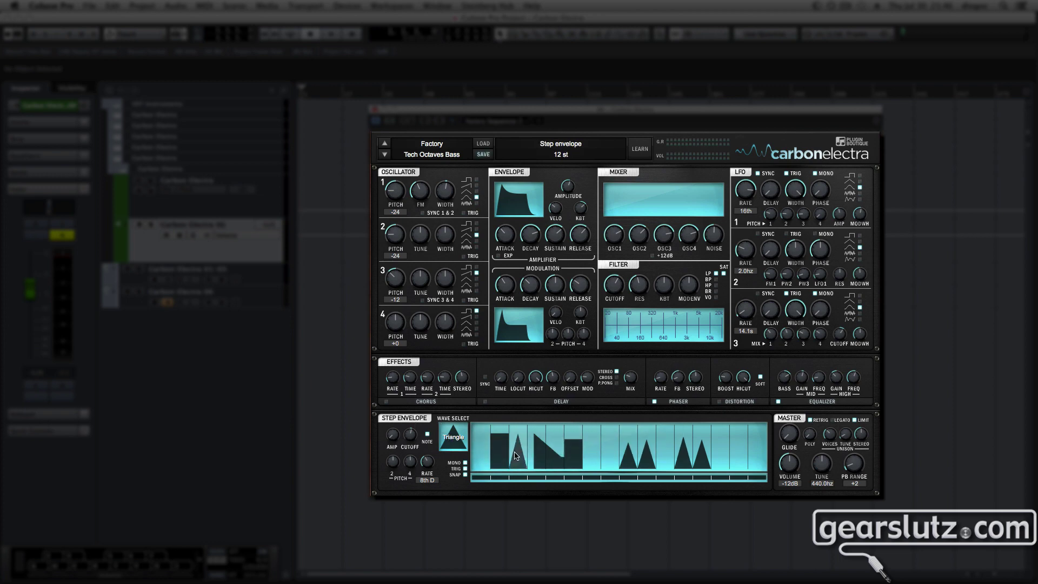
{"action": "left_click", "coordinate": [460, 445]}
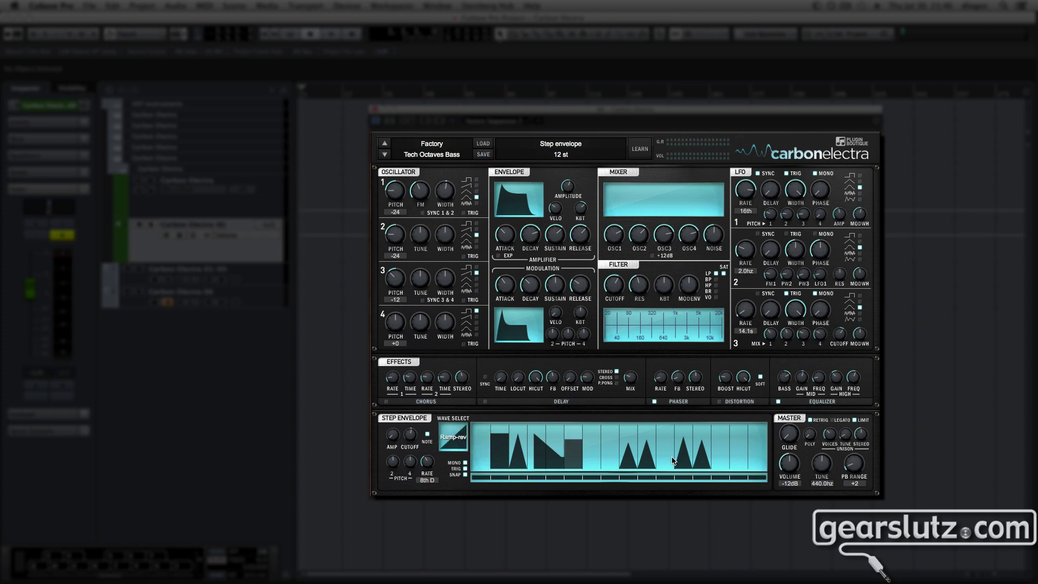
{"action": "left_click", "coordinate": [736, 447]}
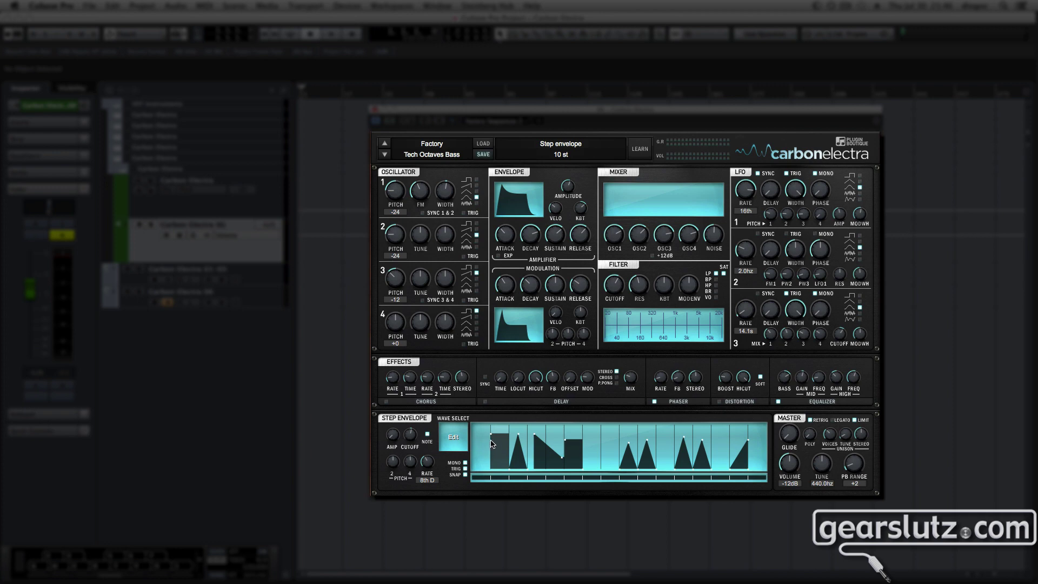
{"action": "mouse_move", "coordinate": [491, 435]}
{"action": "left_mouse_down"}
{"action": "mouse_move", "coordinate": [500, 457]}
{"action": "mouse_move", "coordinate": [525, 439]}
{"action": "mouse_move", "coordinate": [472, 441]}
{"action": "mouse_move", "coordinate": [491, 440]}
{"action": "left_mouse_up"}
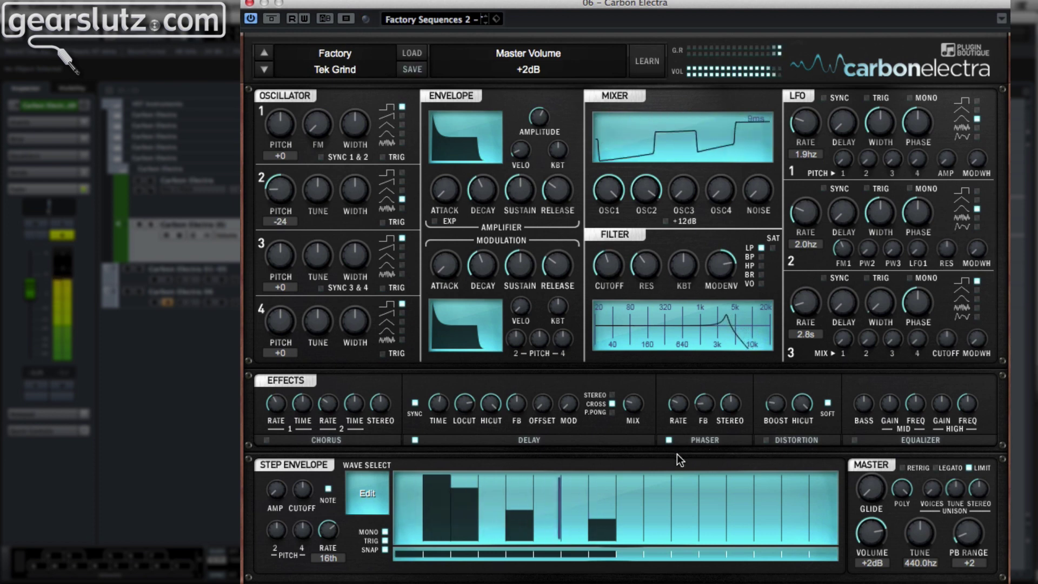
- Toggle filter saturation on the Tek Grind preset and adjust LFO 3's rate on the Galaxy Pad preset
{"action": "left_click", "coordinate": [772, 248]}
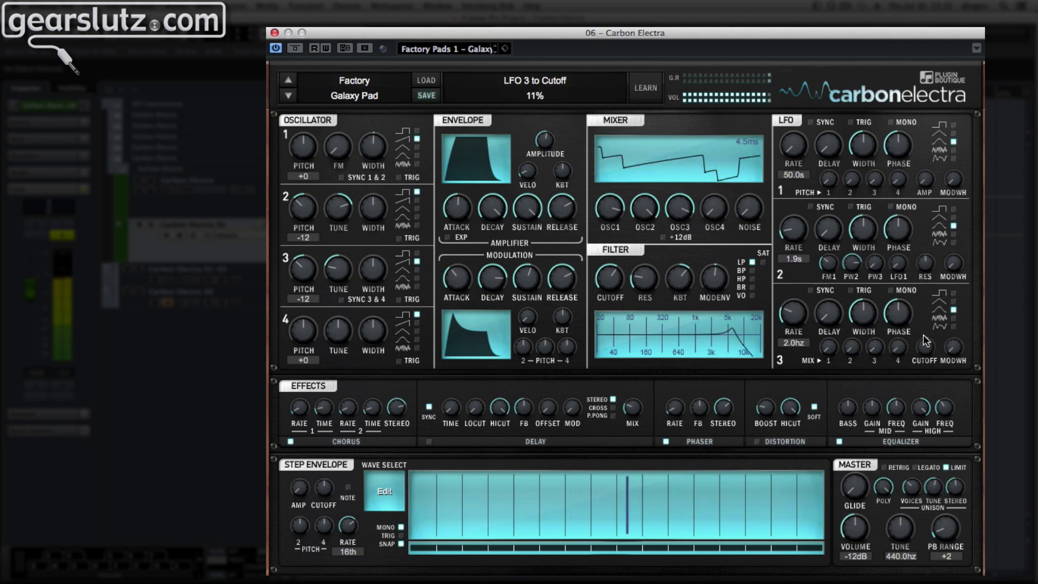
{"action": "left_click_drag", "start_coordinate": [791, 315], "coordinate": [794, 318]}
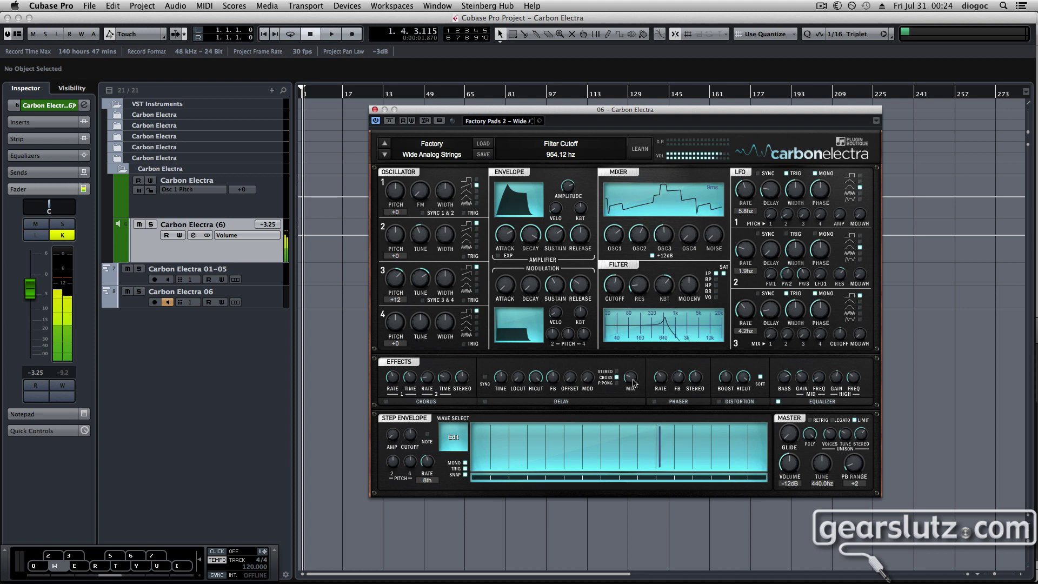
- Enable the delay on the Wide Analog Strings preset with a 40% mix, Ping-pong mode and 833 ms time
{"action": "left_click", "coordinate": [632, 379]}
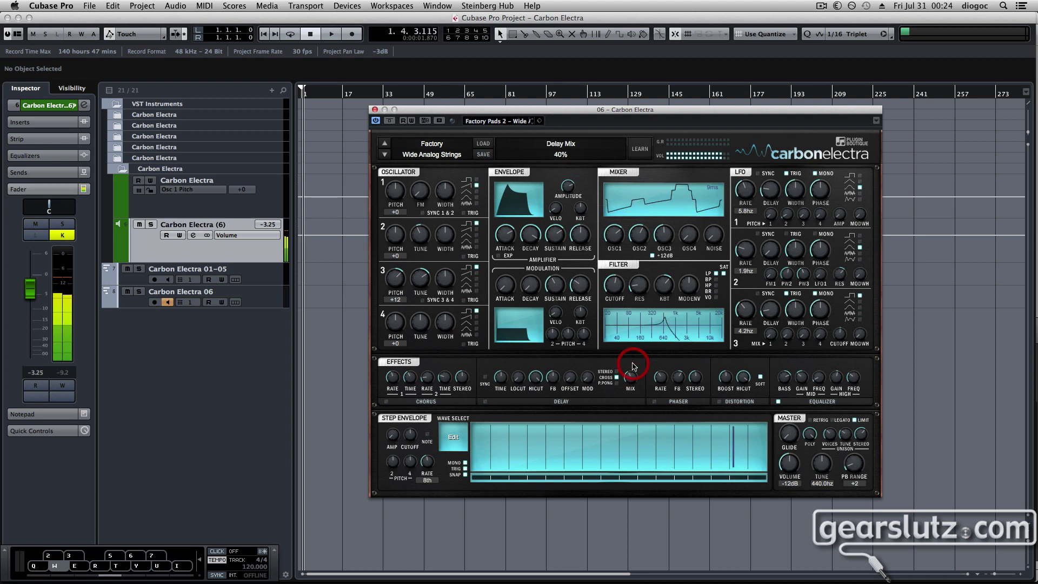
{"action": "left_click", "coordinate": [554, 379]}
{"action": "left_click", "coordinate": [616, 383]}
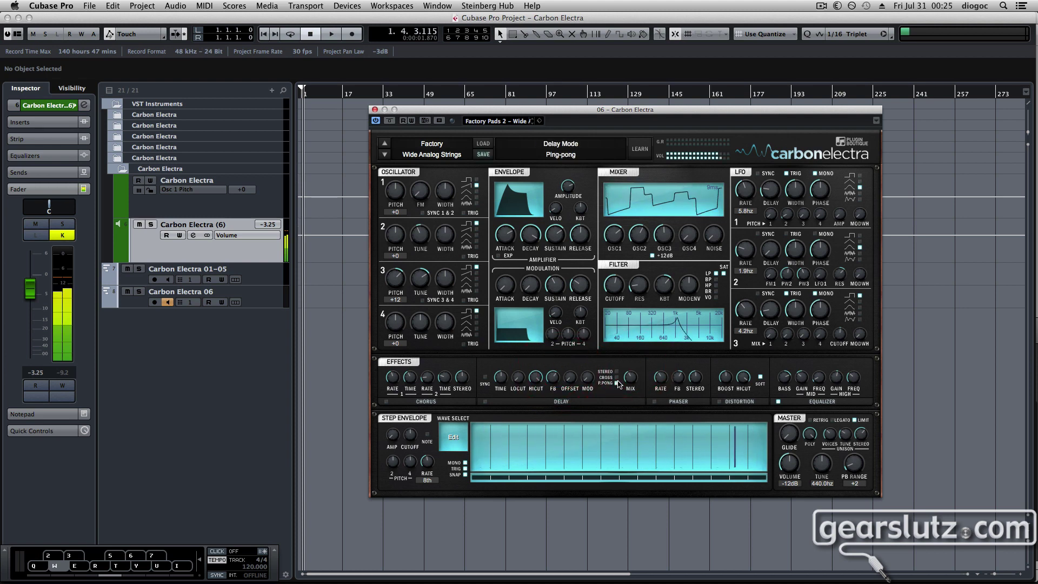
{"action": "left_click_drag", "start_coordinate": [501, 379], "coordinate": [509, 358]}
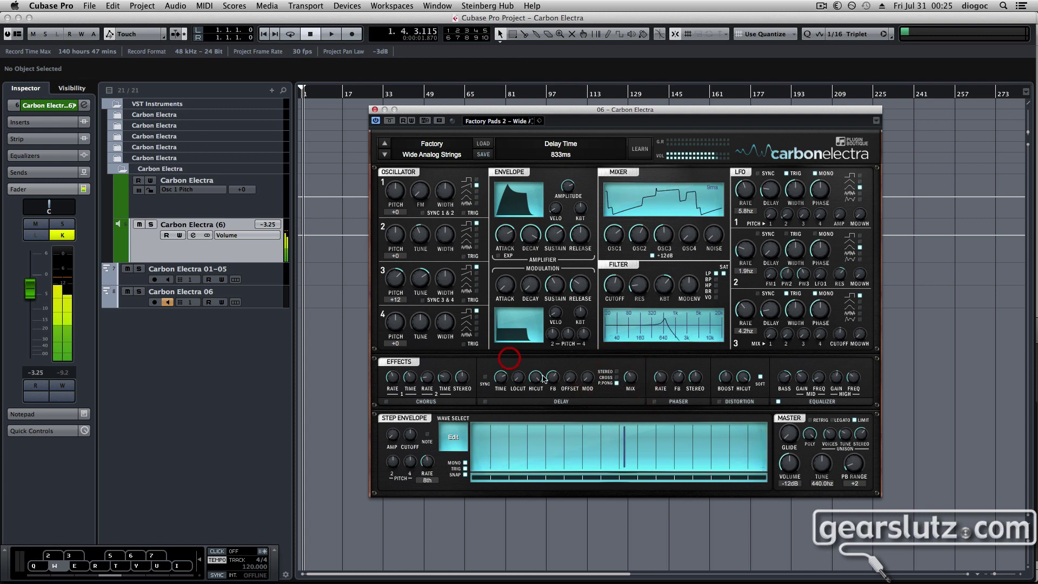
{"action": "left_click", "coordinate": [485, 402]}
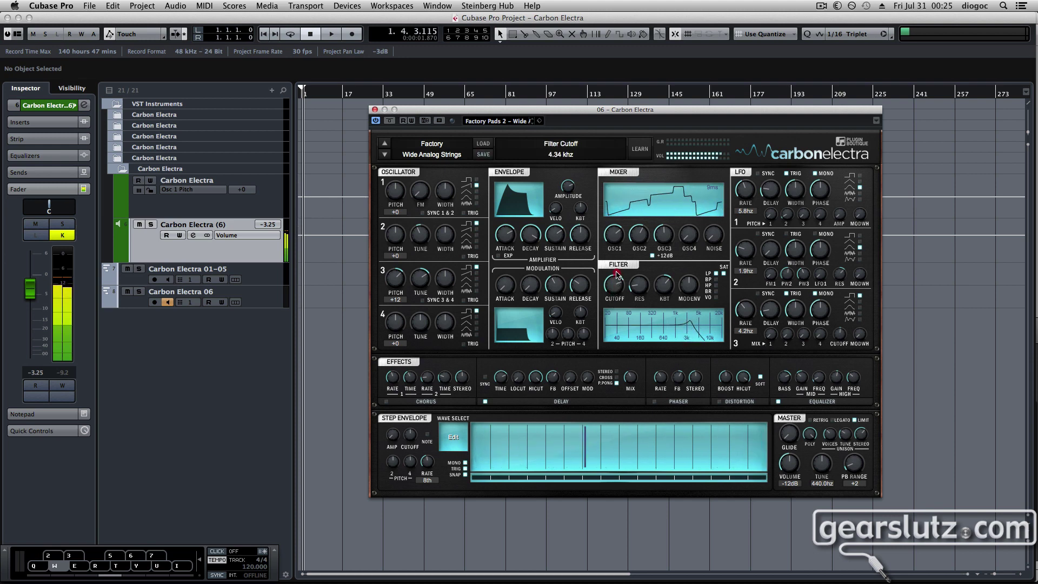
- Sweep the Wide Analog Strings filter cutoff from the kilohertz range down to about 202 Hz
{"action": "left_click_drag", "start_coordinate": [617, 272], "coordinate": [618, 287]}
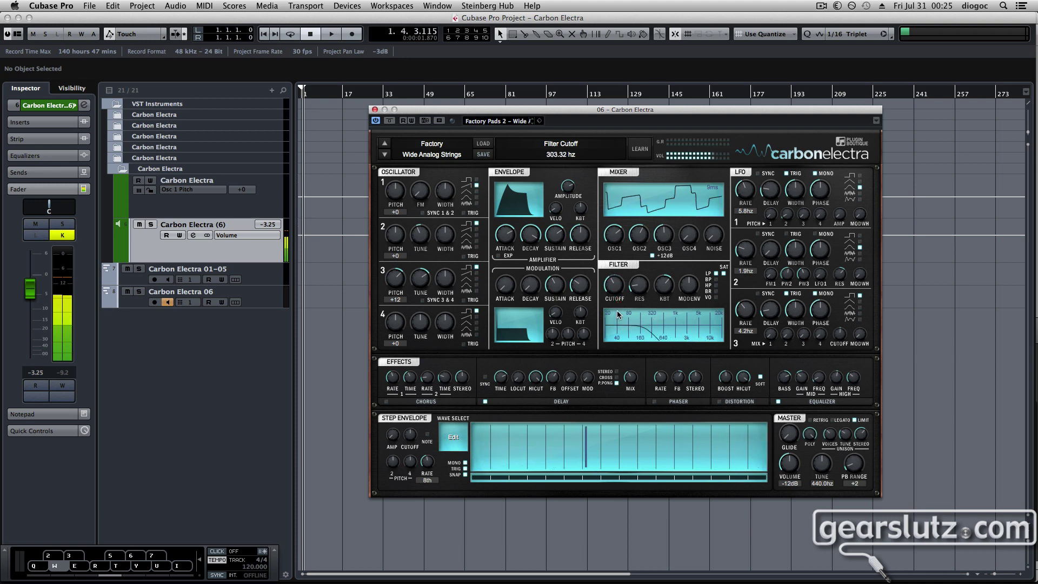
{"action": "left_click_drag", "start_coordinate": [620, 302], "coordinate": [621, 307]}
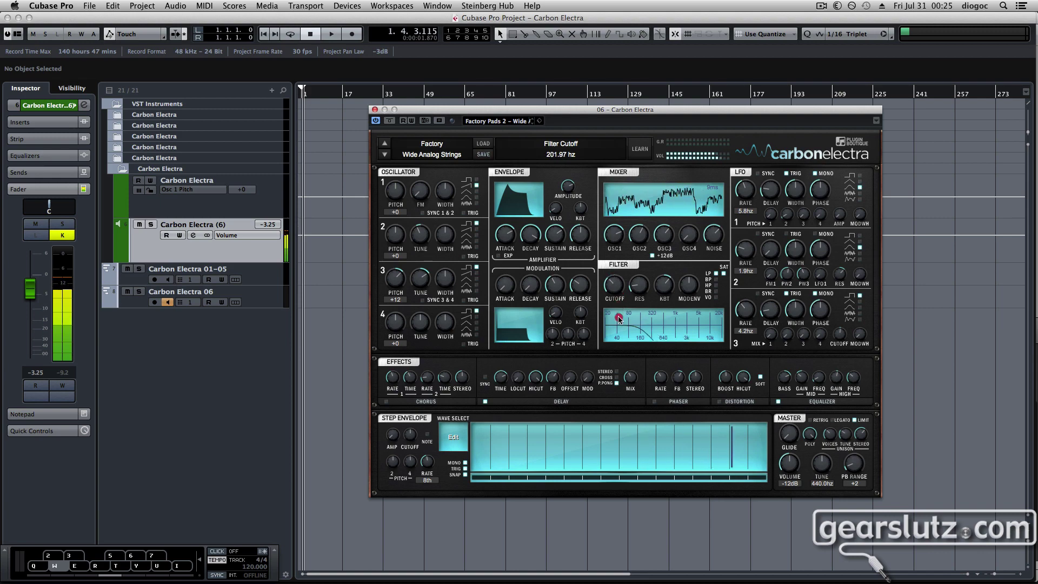
{"action": "left_click_drag", "start_coordinate": [624, 299], "coordinate": [627, 291]}
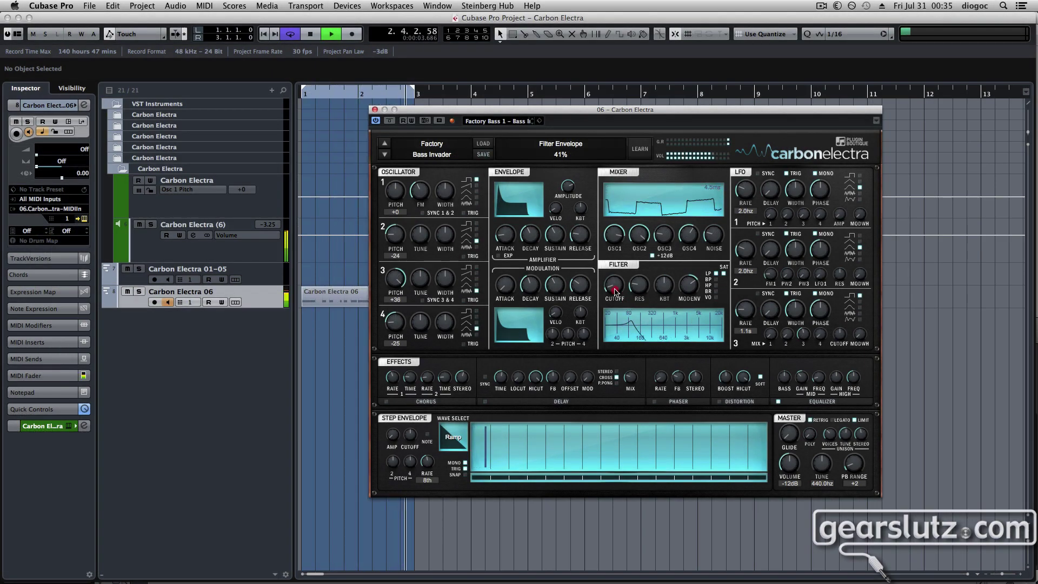
- Adjust the filter cutoff of the Bass Invader preset to about 89 Hz while the loop plays
{"action": "left_click_drag", "start_coordinate": [614, 292], "coordinate": [616, 277]}
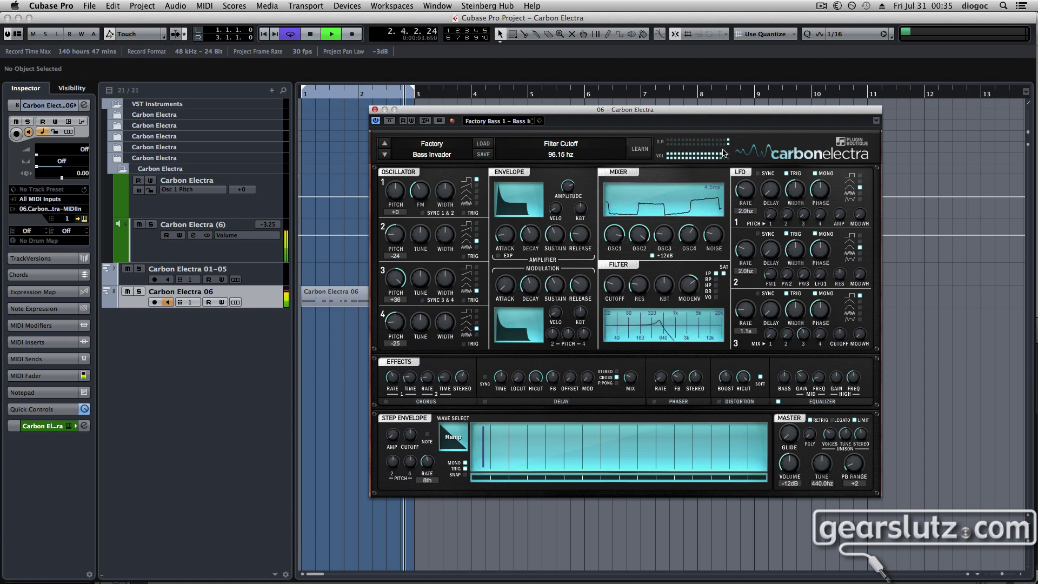
{"action": "left_click_drag", "start_coordinate": [639, 288], "coordinate": [619, 292]}
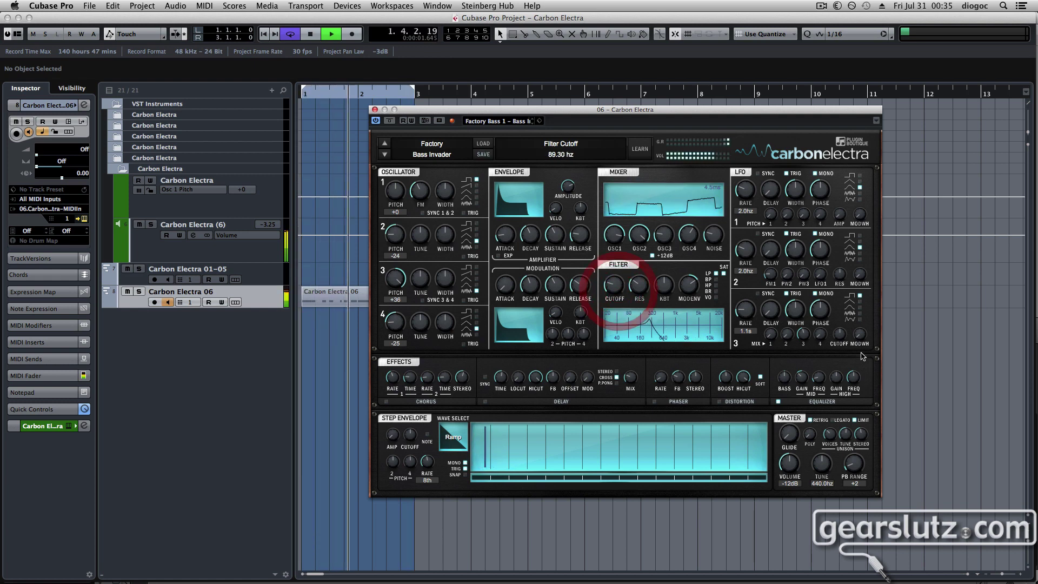
- Set LFO 3's waveform to Sine and its modulation of the filter cutoff to 26%
{"action": "left_click", "coordinate": [844, 335]}
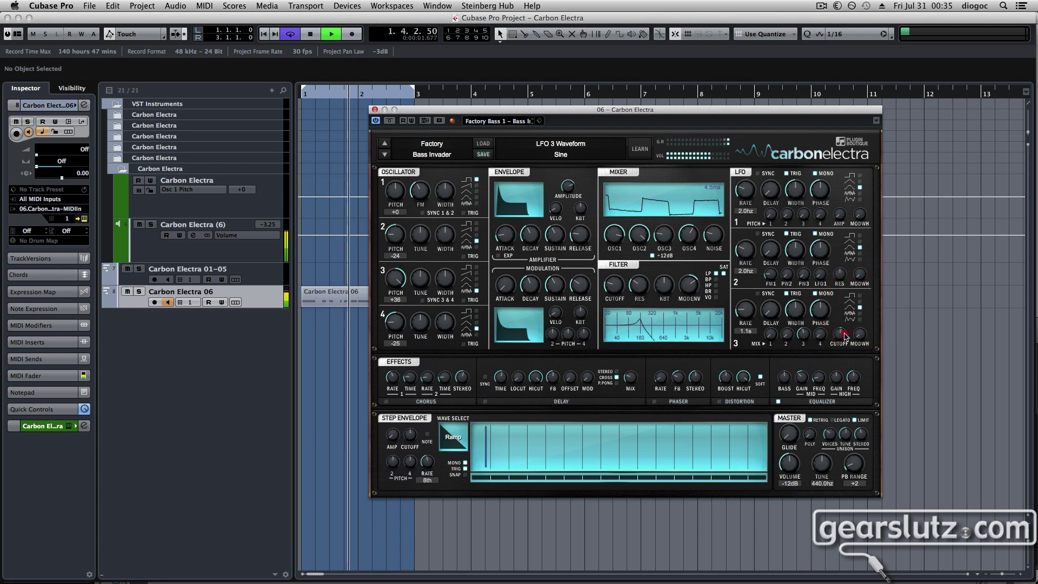
{"action": "left_click_drag", "start_coordinate": [839, 334], "coordinate": [842, 342]}
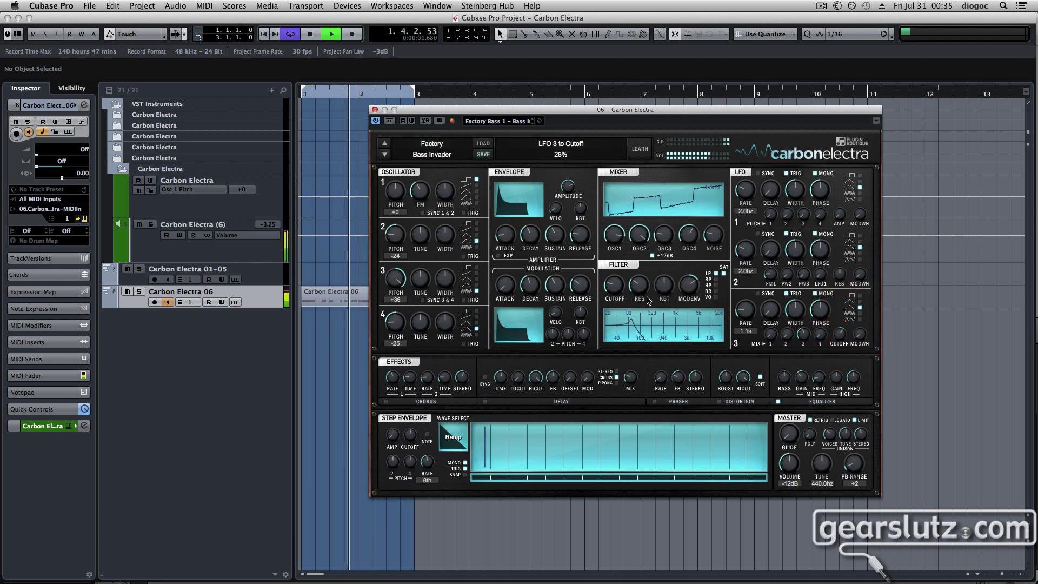
{"action": "left_click", "coordinate": [618, 289]}
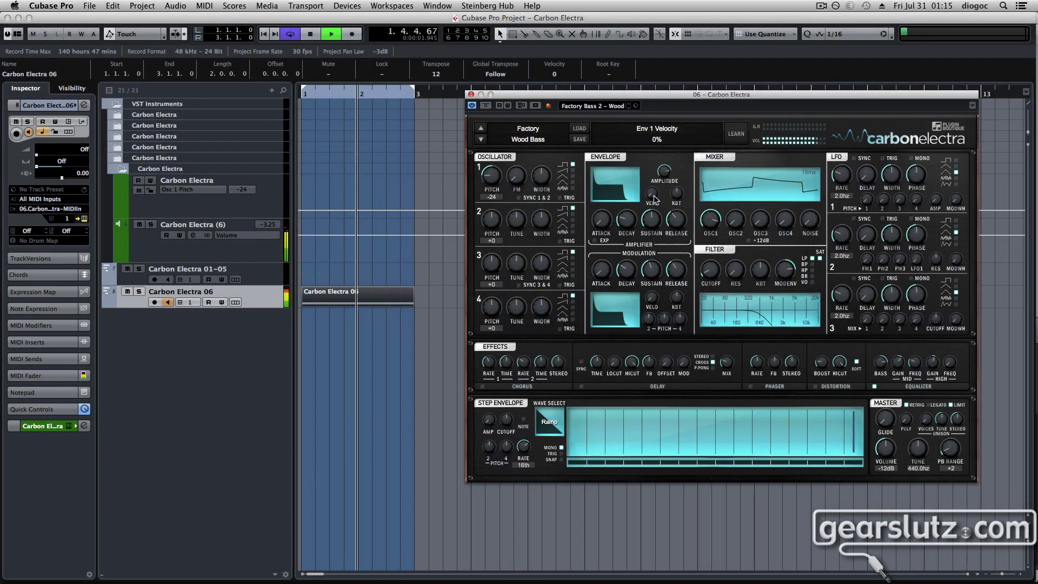
- On the Wood Bass preset, set envelope 1's velocity to 58% and sustain to 44%, and raise the filter cutoff
{"action": "left_click_drag", "start_coordinate": [654, 199], "coordinate": [664, 161]}
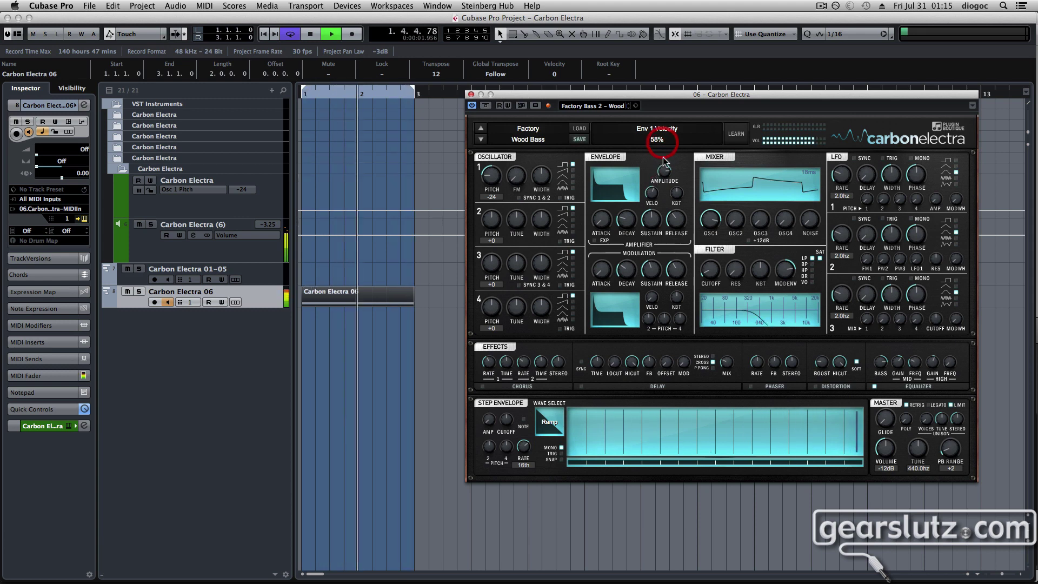
{"action": "mouse_move", "coordinate": [710, 270]}
{"action": "left_mouse_down"}
{"action": "mouse_move", "coordinate": [710, 261]}
{"action": "mouse_move", "coordinate": [732, 268]}
{"action": "mouse_move", "coordinate": [712, 267]}
{"action": "mouse_move", "coordinate": [713, 254]}
{"action": "left_mouse_up"}
{"action": "left_click_drag", "start_coordinate": [678, 220], "coordinate": [653, 222]}
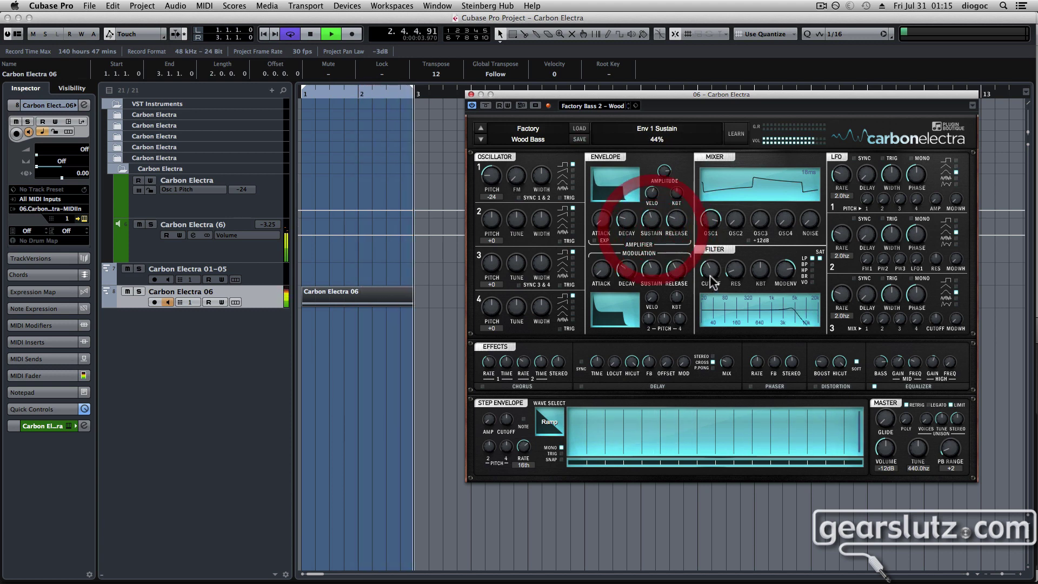
- Set LFO 3 to Cutoff to -12% and bring the filter cutoff to 139.55 Hz
{"action": "left_click_drag", "start_coordinate": [711, 282], "coordinate": [711, 304]}
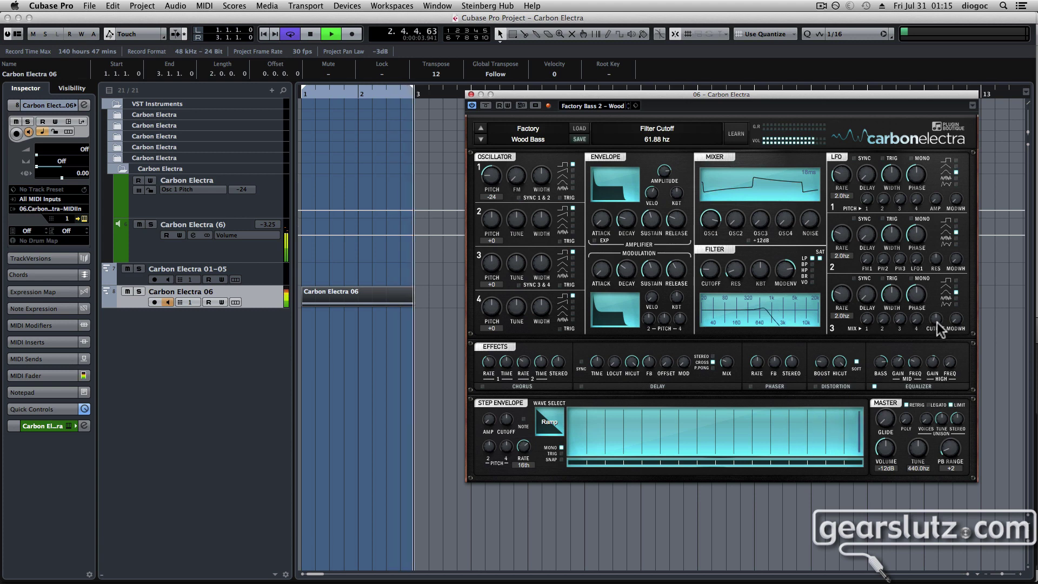
{"action": "left_click_drag", "start_coordinate": [940, 327], "coordinate": [939, 326]}
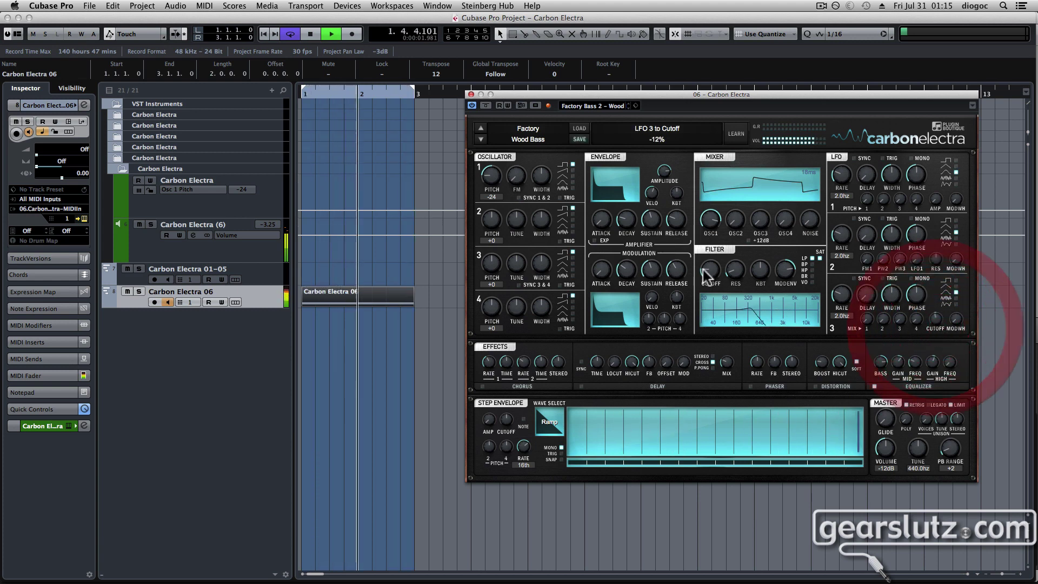
{"action": "left_click_drag", "start_coordinate": [712, 273], "coordinate": [718, 273]}
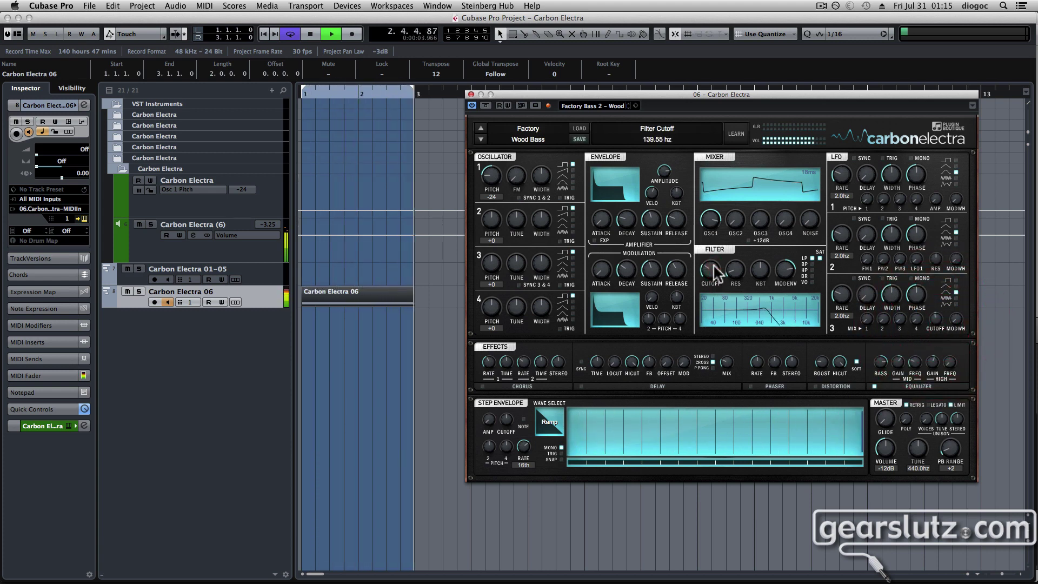
- Raise the mixer's noise level to -17.46 dB and oscillator 2's level to -13.14 dB
{"action": "left_click", "coordinate": [810, 222]}
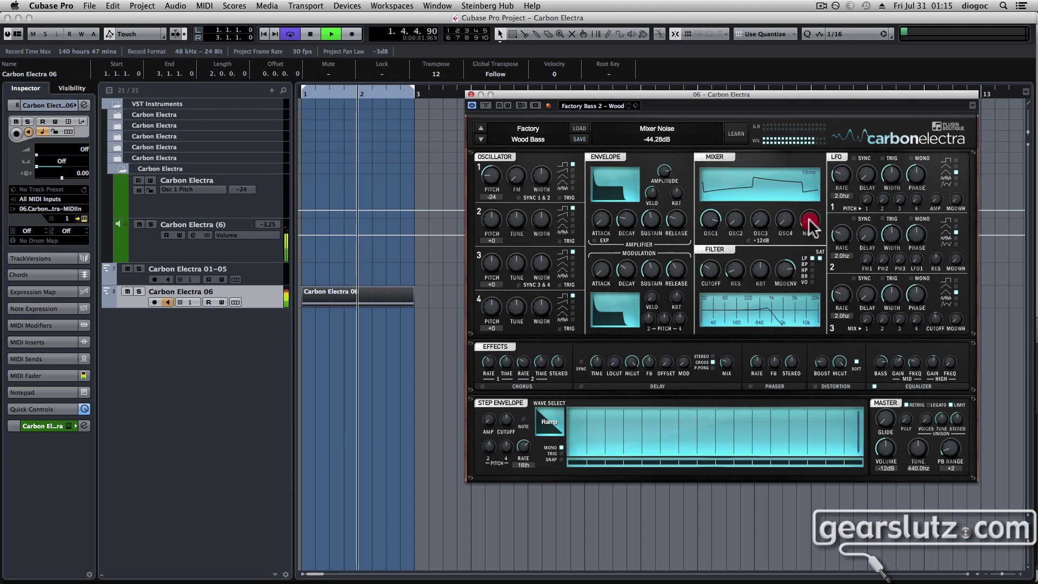
{"action": "left_click_drag", "start_coordinate": [810, 223], "coordinate": [823, 183]}
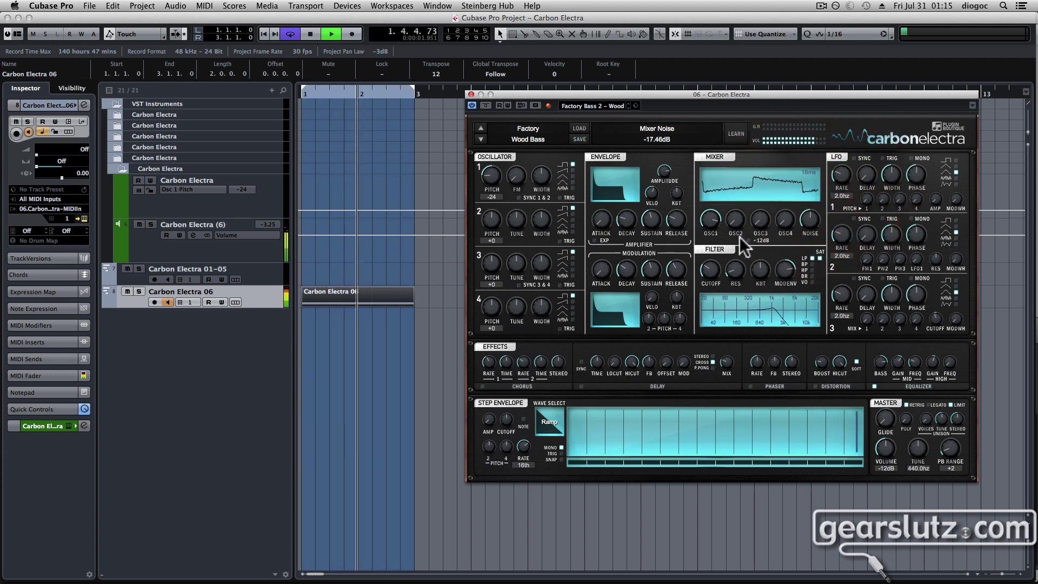
{"action": "left_click_drag", "start_coordinate": [727, 227], "coordinate": [751, 169]}
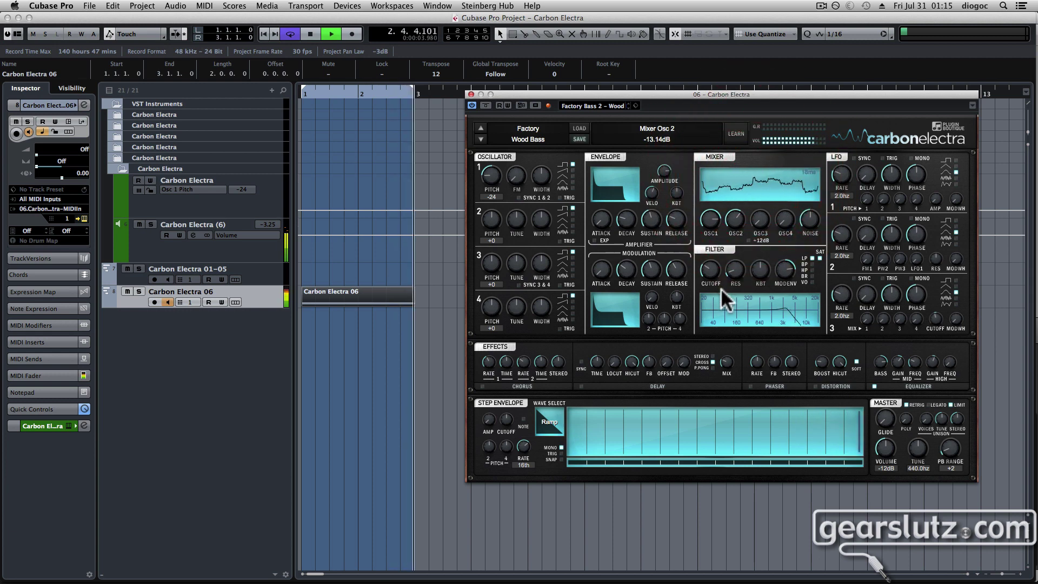
- Set the filter resonance to 17%, and readjust the cutoff and its modulation by LFO 3
{"action": "mouse_move", "coordinate": [713, 272]}
{"action": "left_mouse_down"}
{"action": "mouse_move", "coordinate": [716, 260]}
{"action": "mouse_move", "coordinate": [732, 261]}
{"action": "left_mouse_up"}
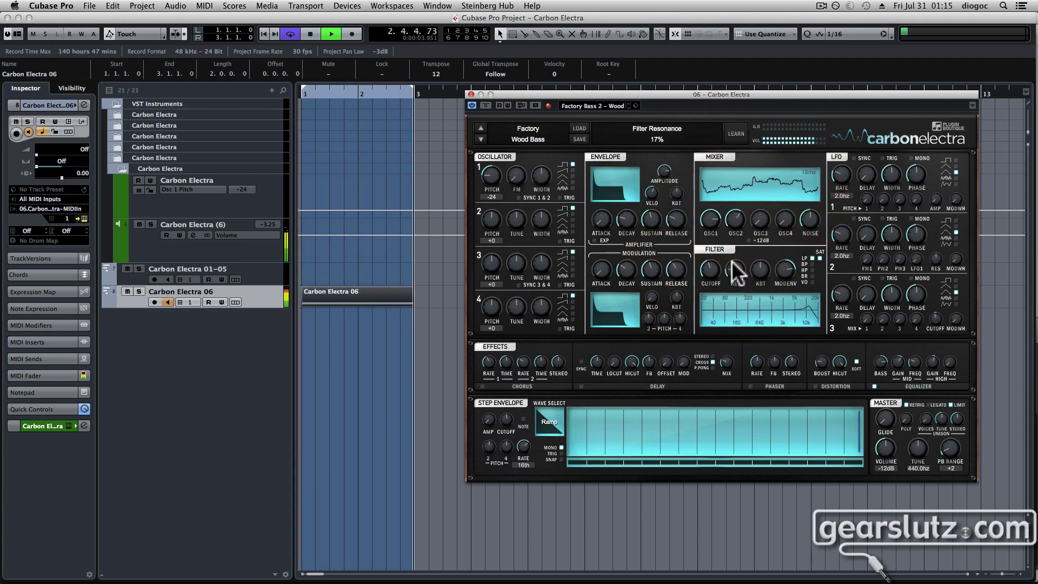
{"action": "left_click_drag", "start_coordinate": [933, 319], "coordinate": [930, 333]}
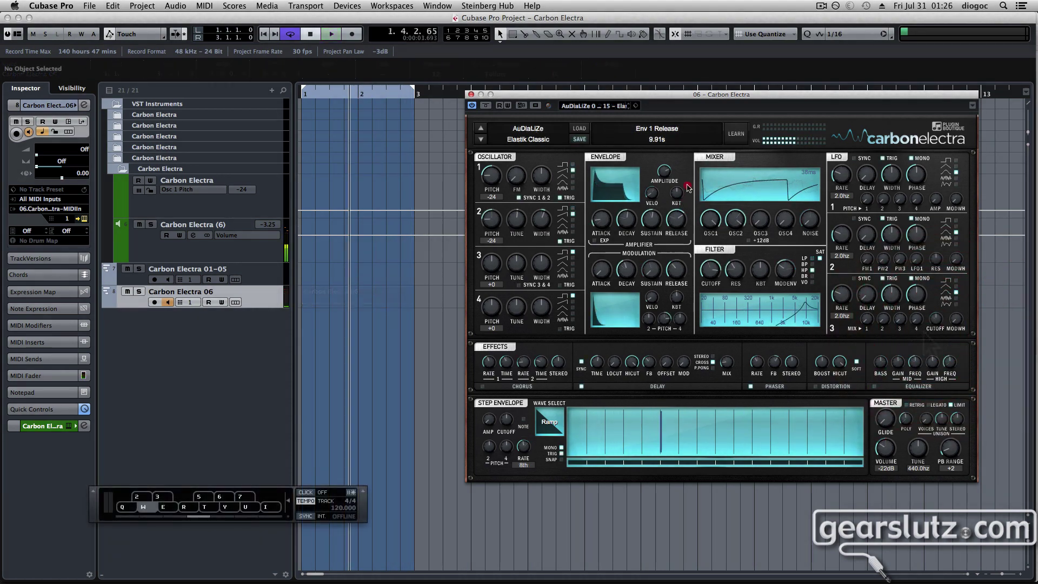
- Set envelope 1's release to 9.91 s on the Elastik Classic preset and play a test note
{"action": "left_click_drag", "start_coordinate": [687, 185], "coordinate": [689, 185]}
{"action": "key", "text": "w"}
- Lower the filter cutoff to about 262 Hz and set LFO 3 to Cutoff to -17%
{"action": "left_click_drag", "start_coordinate": [711, 270], "coordinate": [719, 326]}
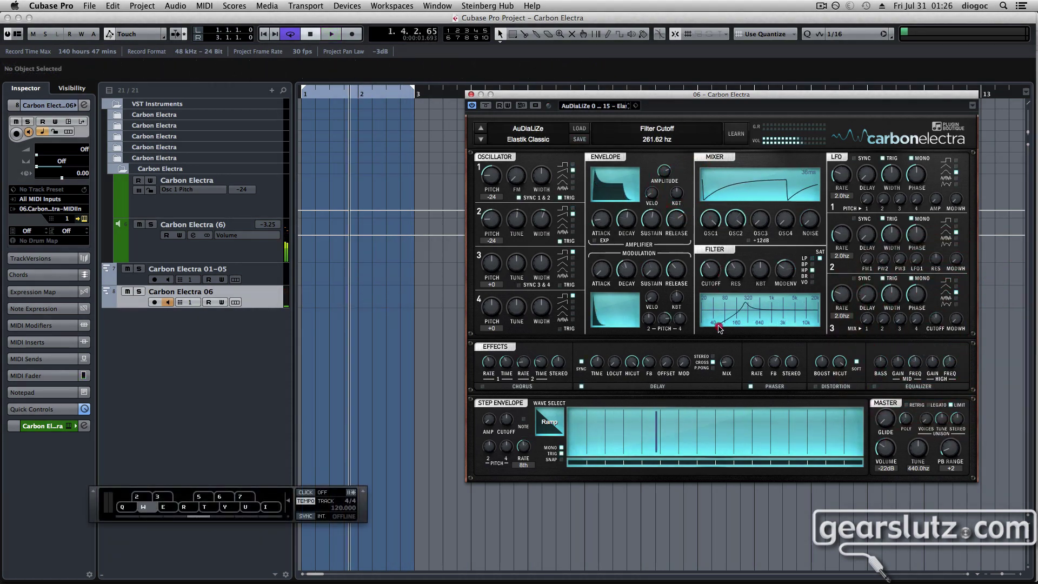
{"action": "left_click_drag", "start_coordinate": [936, 331], "coordinate": [937, 335]}
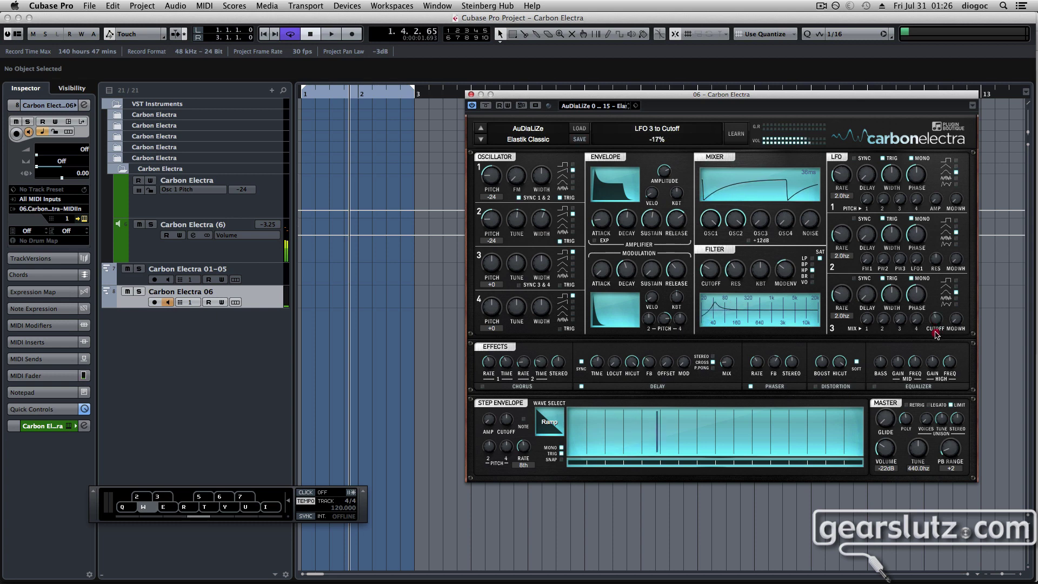
- Raise the filter cutoff on the Elastik Classic preset
{"action": "left_click", "coordinate": [713, 270]}
{"action": "left_click_drag", "start_coordinate": [714, 269], "coordinate": [721, 250]}
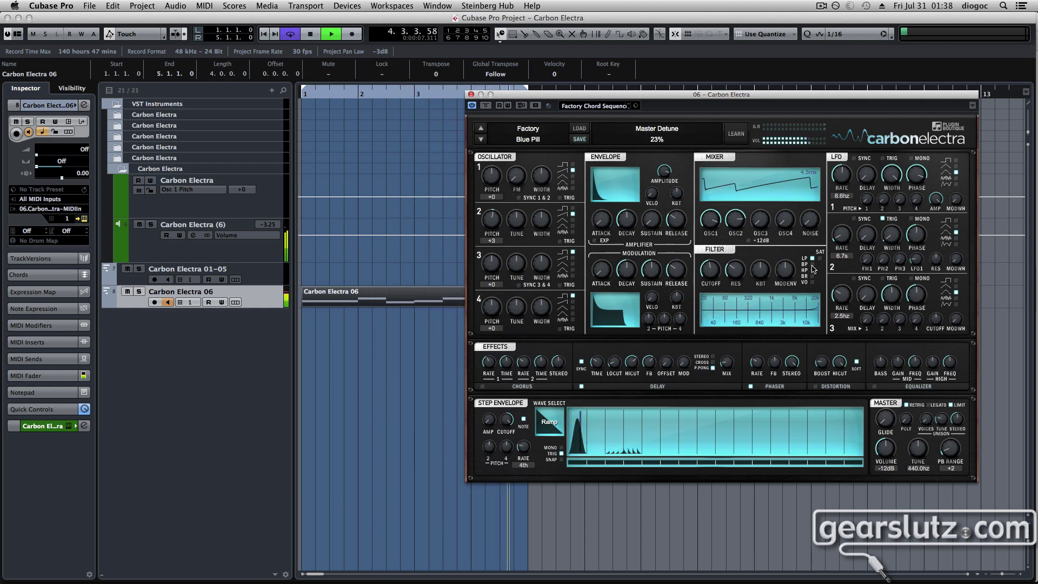
- On the Blue Pill preset, raise the amplifier envelope's sustain and set the band-pass filter's cutoff to 548 Hz
{"action": "mouse_move", "coordinate": [713, 269]}
{"action": "left_mouse_down"}
{"action": "mouse_move", "coordinate": [714, 286]}
{"action": "mouse_move", "coordinate": [735, 278]}
{"action": "mouse_move", "coordinate": [709, 265]}
{"action": "left_mouse_up"}
{"action": "left_click_drag", "start_coordinate": [652, 219], "coordinate": [685, 175]}
{"action": "mouse_move", "coordinate": [710, 270]}
{"action": "left_mouse_down"}
{"action": "mouse_move", "coordinate": [712, 250]}
{"action": "mouse_move", "coordinate": [710, 275]}
{"action": "left_mouse_up"}
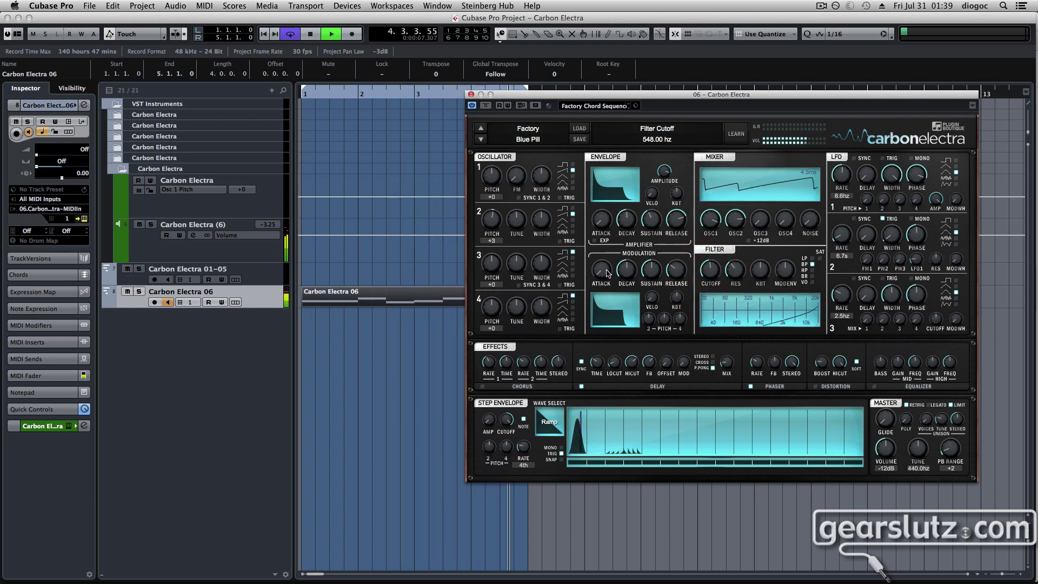
- Set the modulation envelope's attack to 2.33 s and raise the filter cutoff to about 990 Hz
{"action": "left_click_drag", "start_coordinate": [608, 250], "coordinate": [608, 217]}
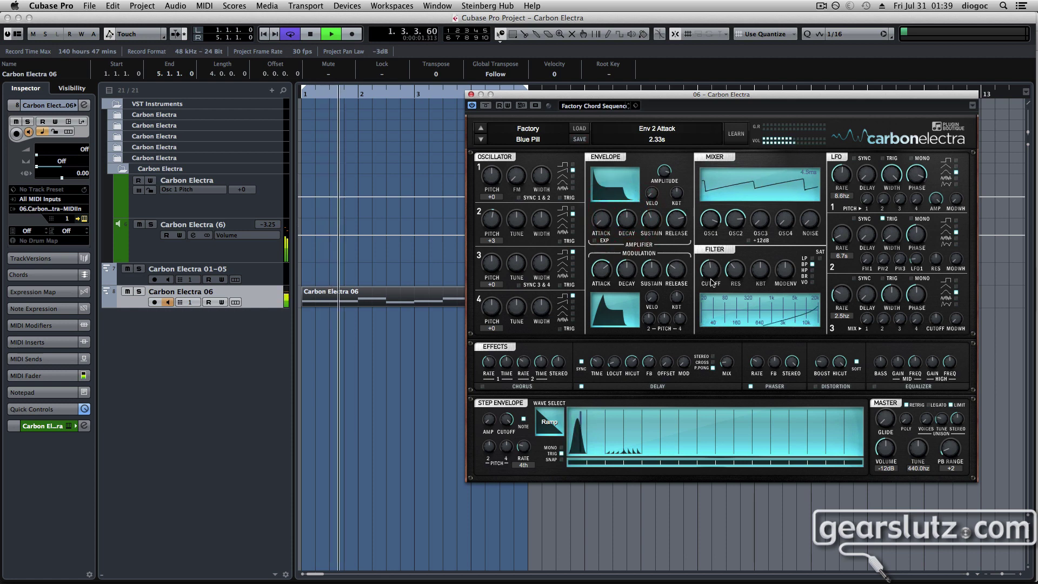
{"action": "mouse_move", "coordinate": [717, 272]}
{"action": "left_mouse_down"}
{"action": "mouse_move", "coordinate": [717, 252]}
{"action": "mouse_move", "coordinate": [717, 268]}
{"action": "left_mouse_up"}
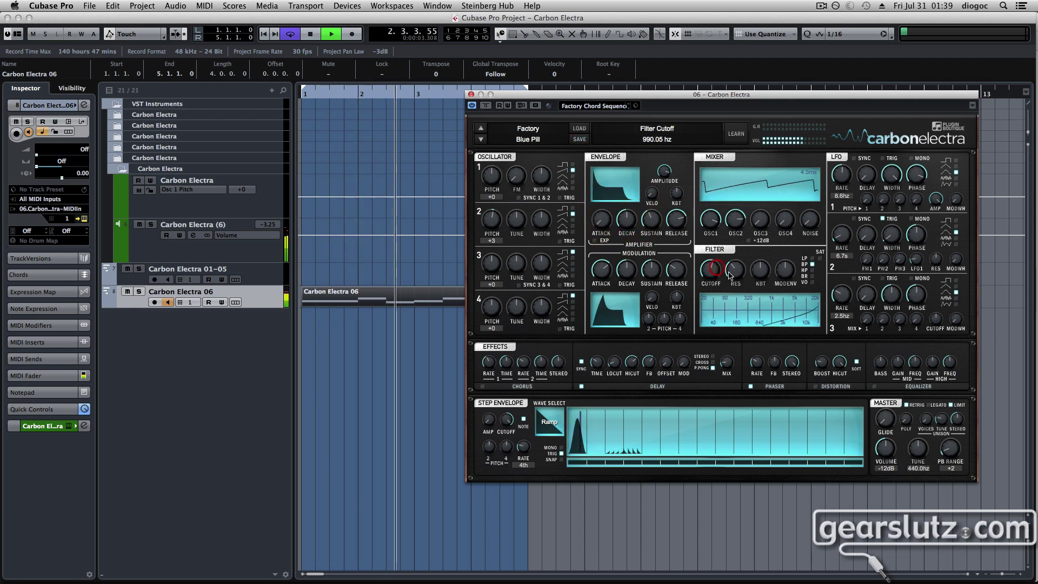
- Set LFO 3 to Cutoff to -25% and lower LFO 3's rate
{"action": "left_click_drag", "start_coordinate": [936, 319], "coordinate": [936, 326]}
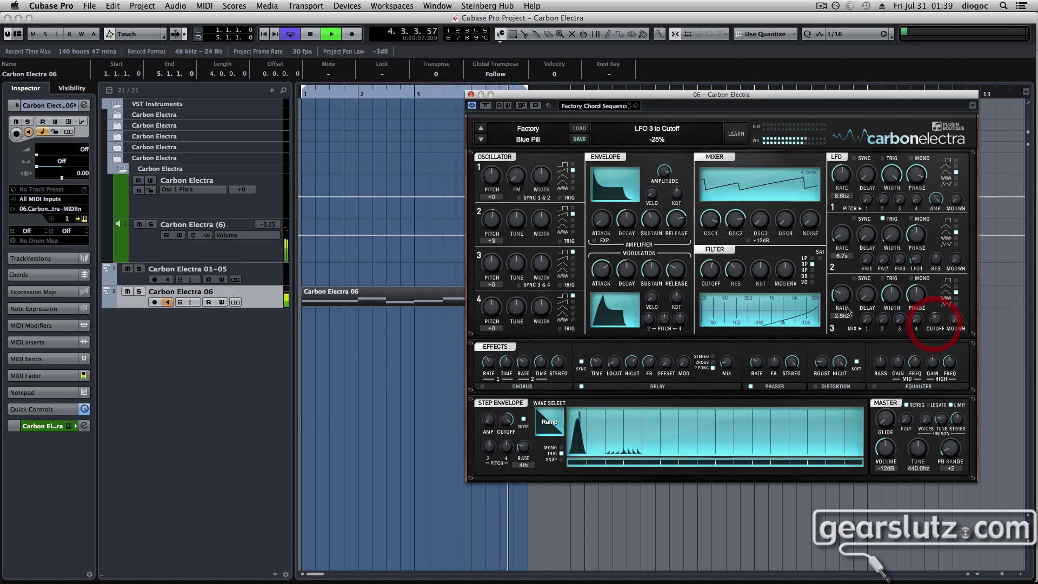
{"action": "left_click_drag", "start_coordinate": [842, 300], "coordinate": [842, 322]}
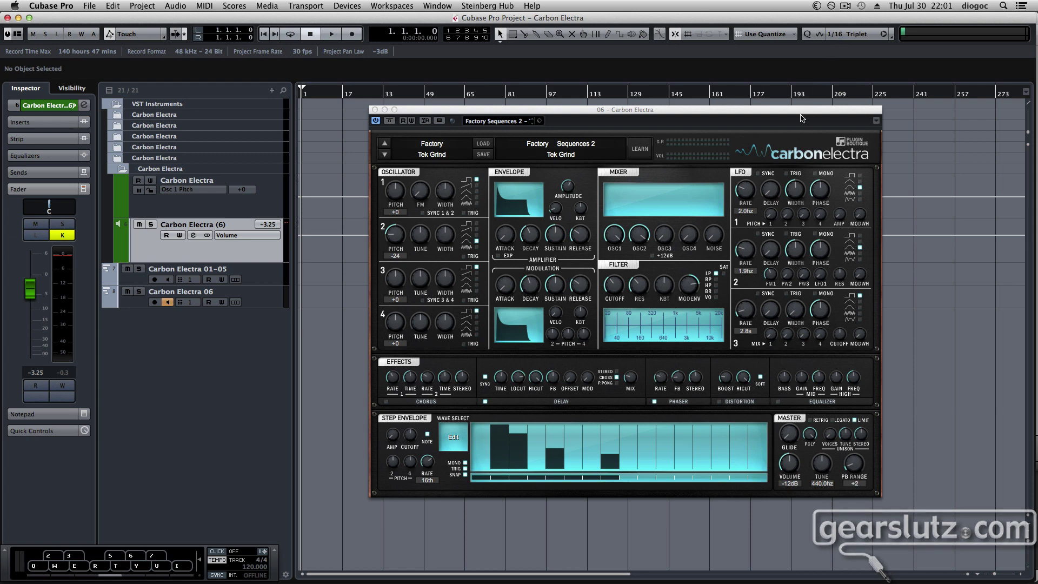
- Switch to the Carbon Electra manual in Preview and open its Manual part at the Introduction page
{"action": "key", "text": "ctrl+Up"}
{"action": "left_click", "coordinate": [563, 50]}
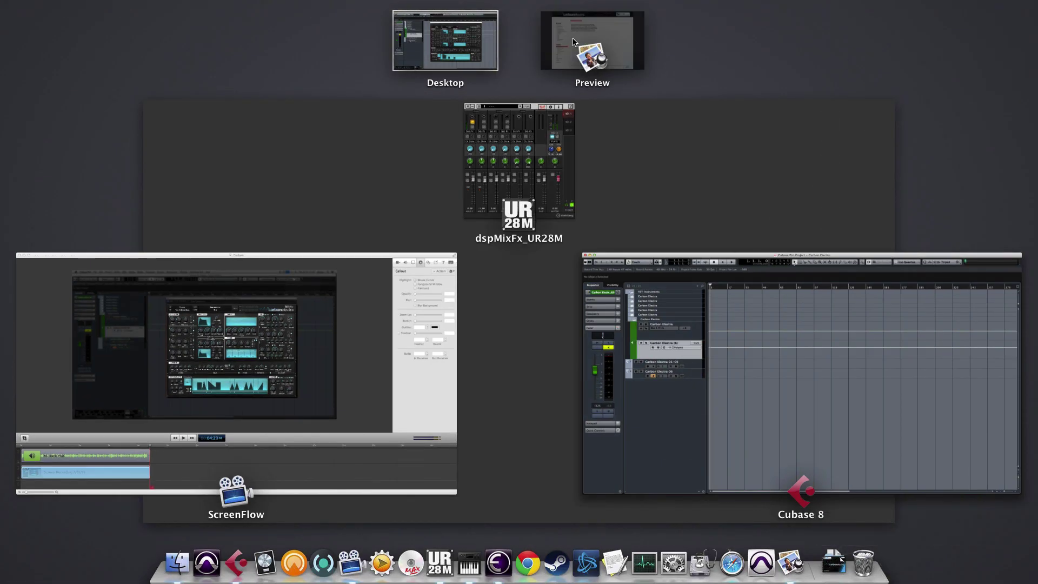
{"action": "left_click", "coordinate": [189, 123]}
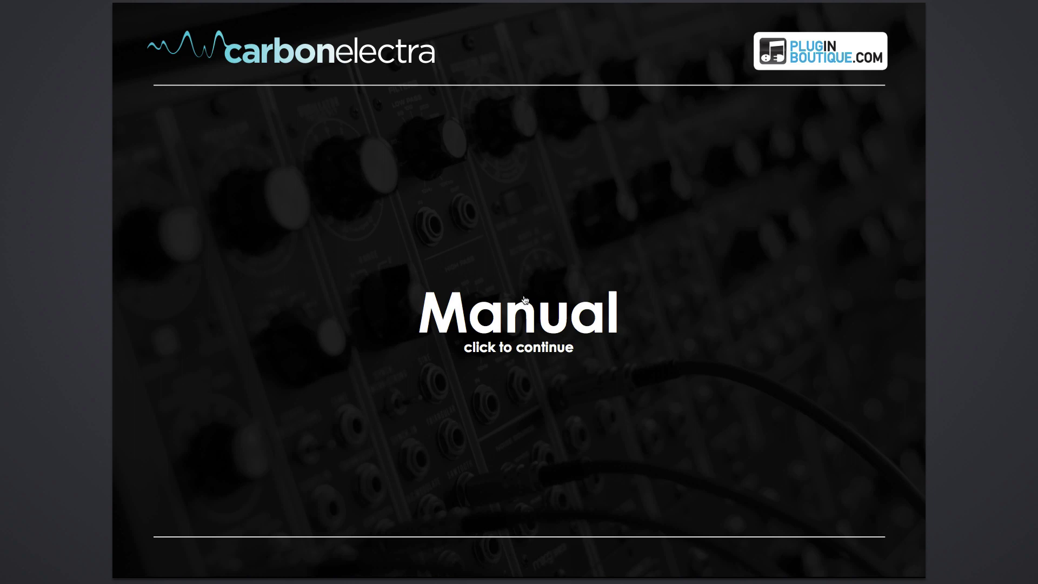
{"action": "left_click", "coordinate": [521, 317]}
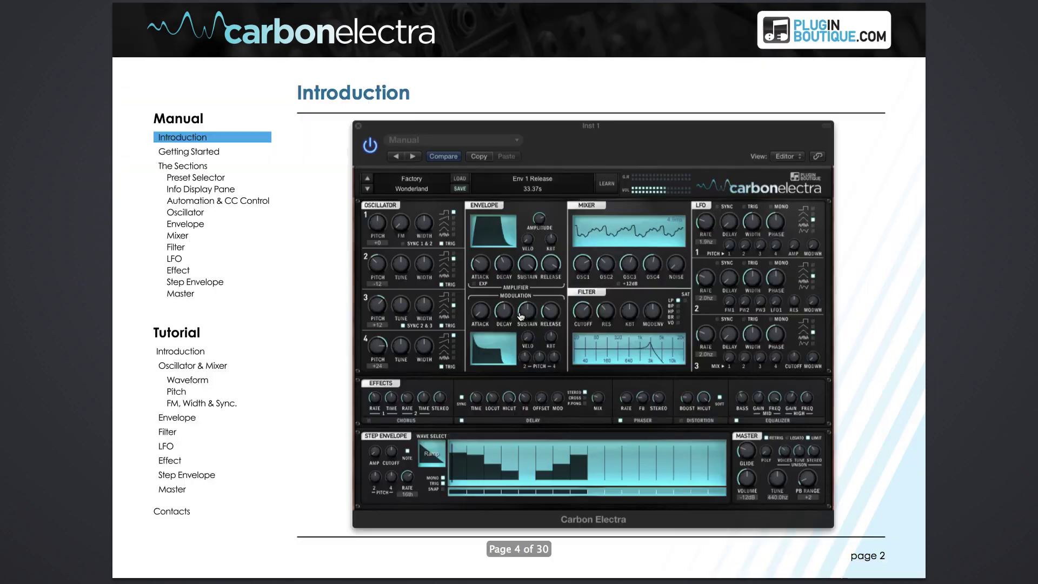
- Browse the manual's Getting Started, Preset Selector and Mixer pages
{"action": "left_click", "coordinate": [192, 153]}
{"action": "left_click", "coordinate": [194, 179]}
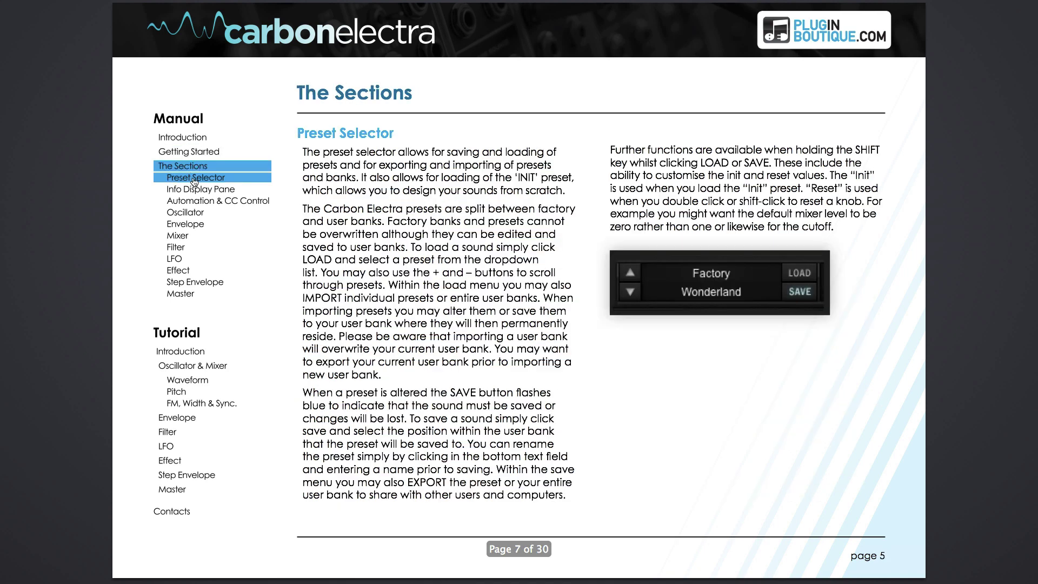
{"action": "left_click", "coordinate": [187, 235]}
- Browse the manual's Tutorial part from the Introduction through Oscillator & Mixer, Pitch, Envelope and Filter, and return to Oscillator & Mixer
{"action": "left_click", "coordinate": [179, 336]}
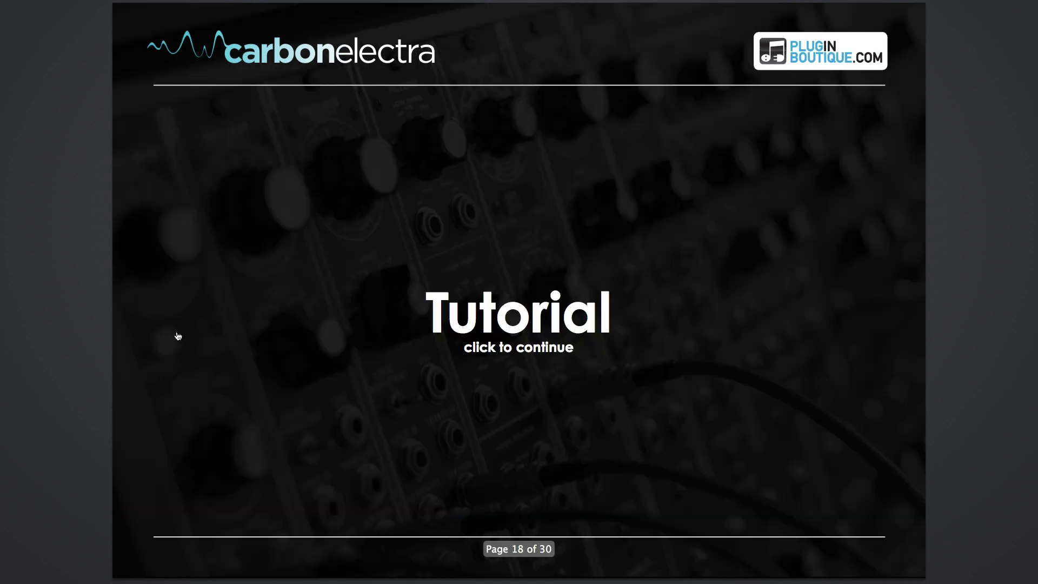
{"action": "left_click", "coordinate": [521, 309]}
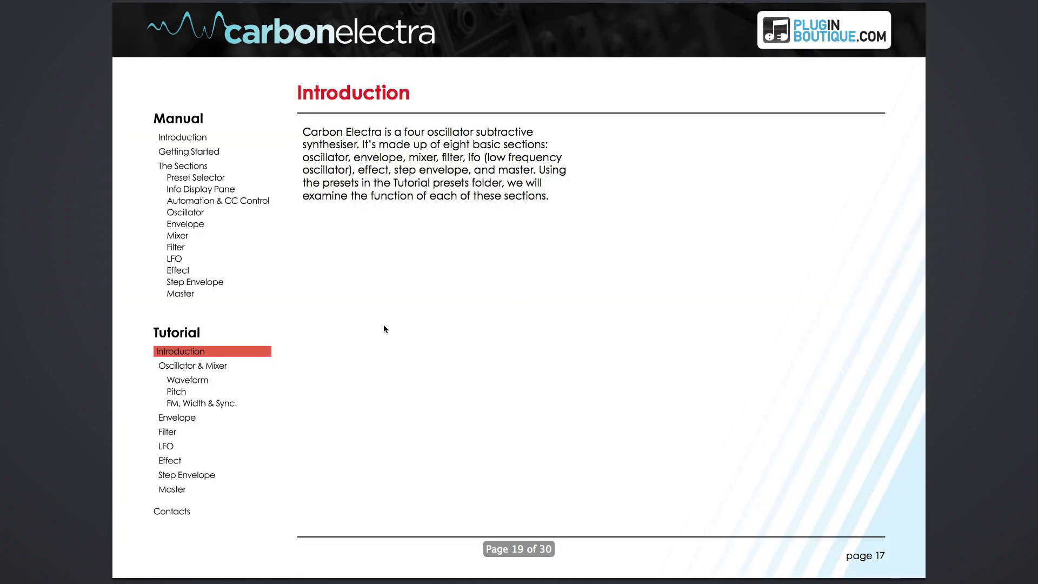
{"action": "left_click", "coordinate": [188, 370]}
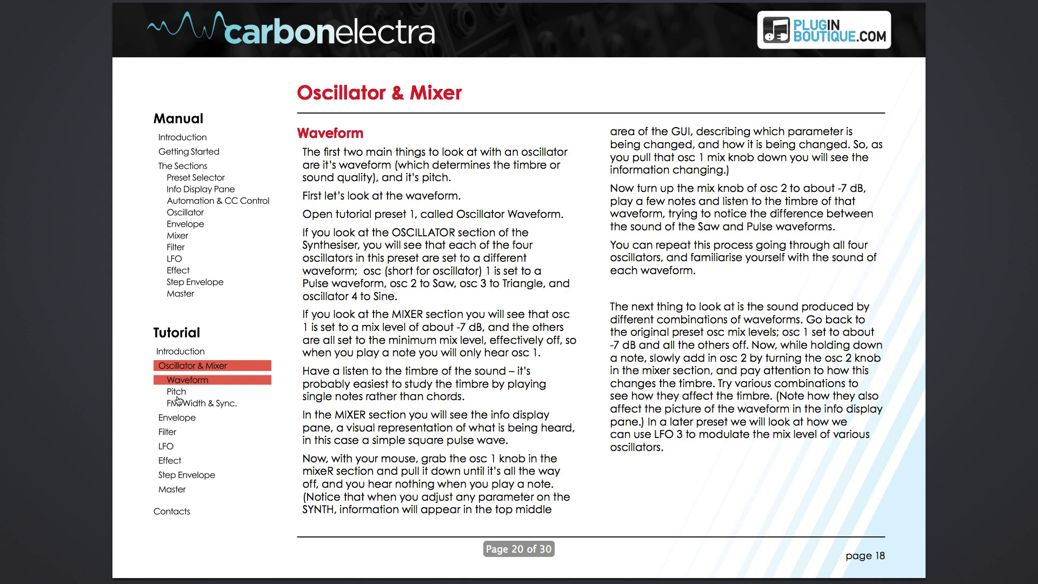
{"action": "left_click", "coordinate": [177, 394]}
{"action": "left_click", "coordinate": [173, 419]}
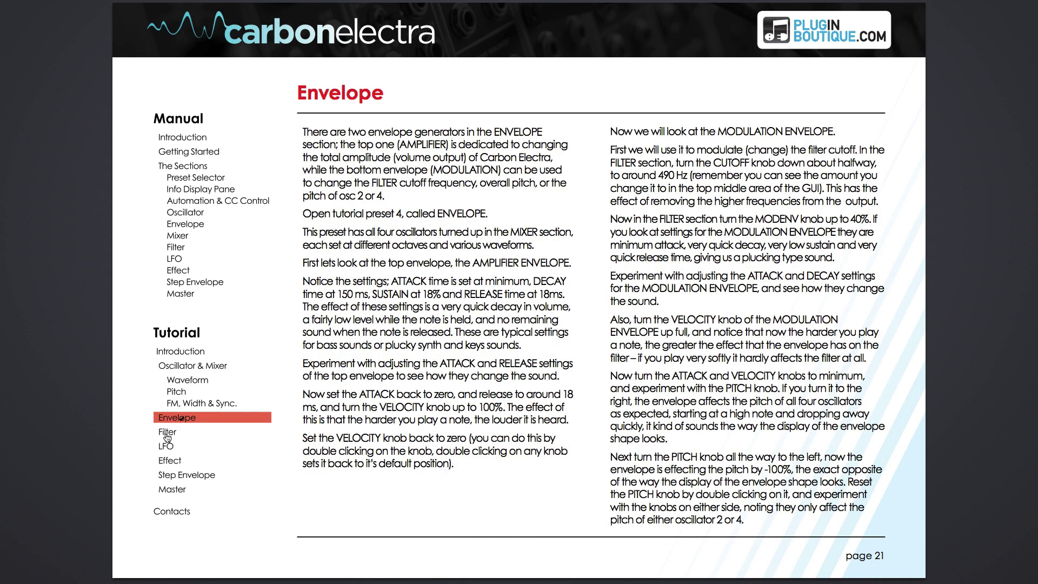
{"action": "left_click", "coordinate": [167, 432]}
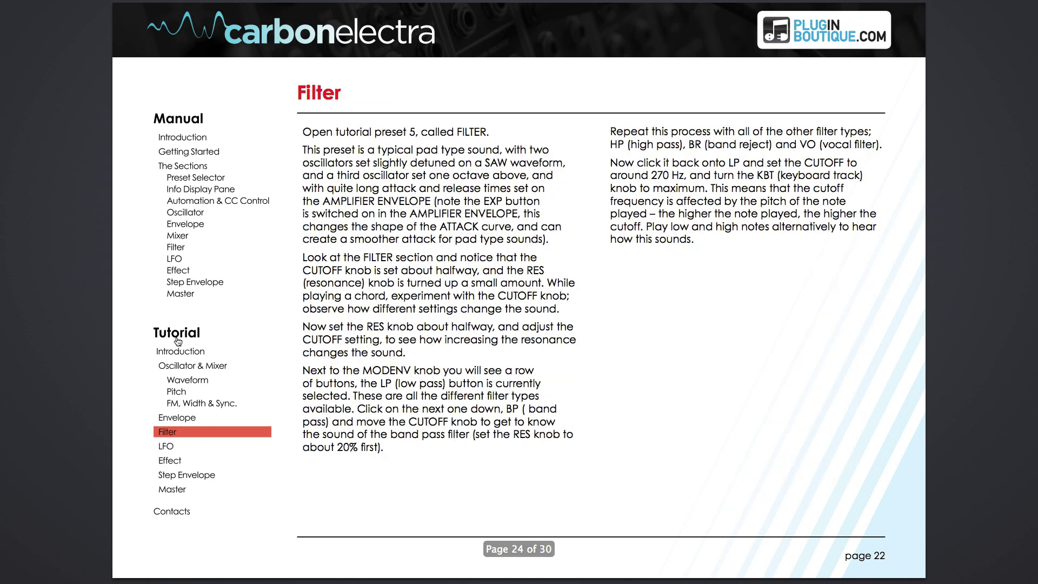
{"action": "left_click", "coordinate": [193, 367]}
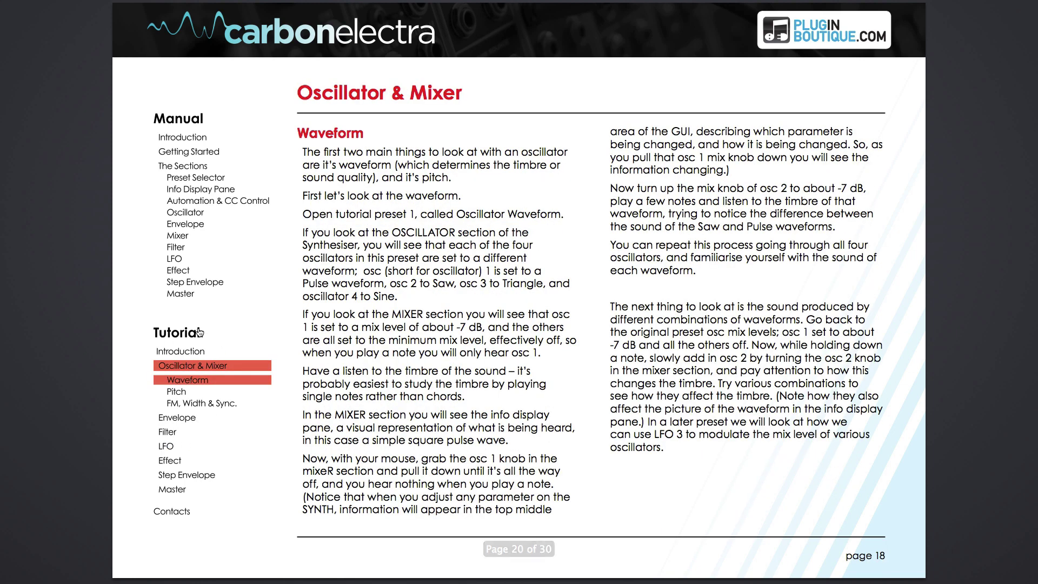